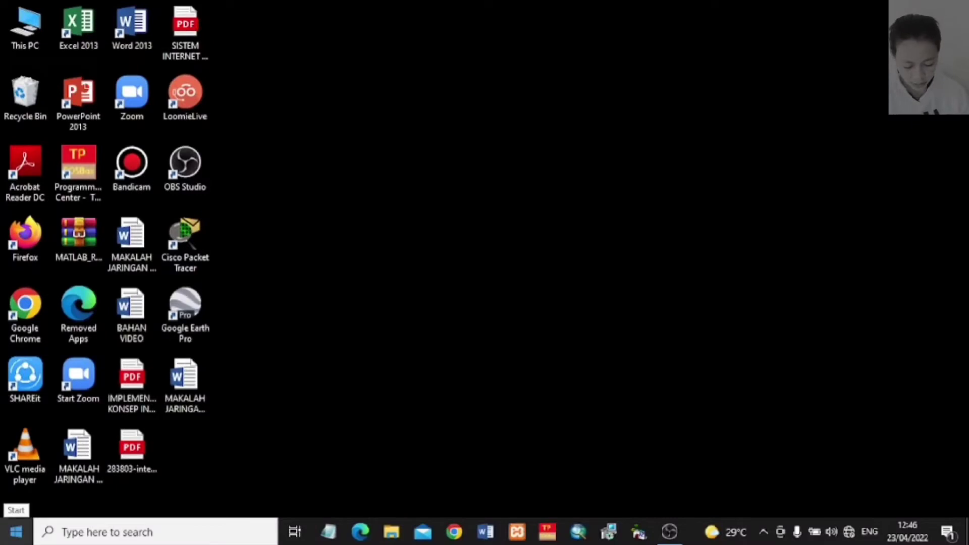
Step: Open Disk Management from the desktop and maximize its window
right_click(13, 542)
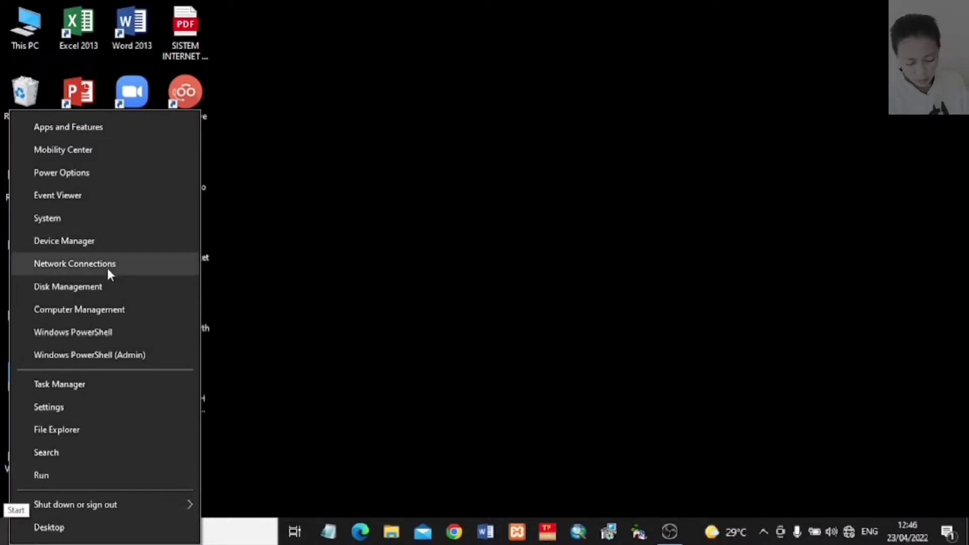
left_click(104, 292)
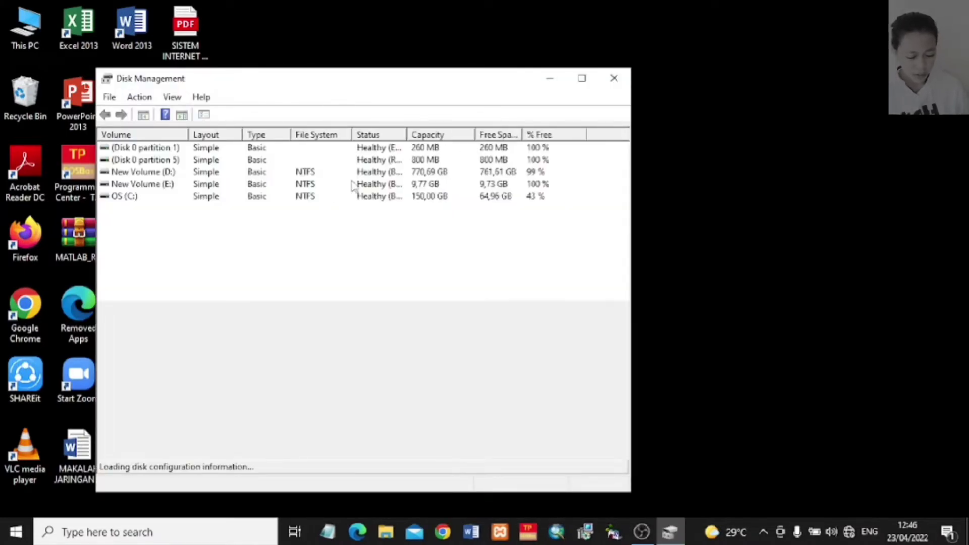
left_click(581, 79)
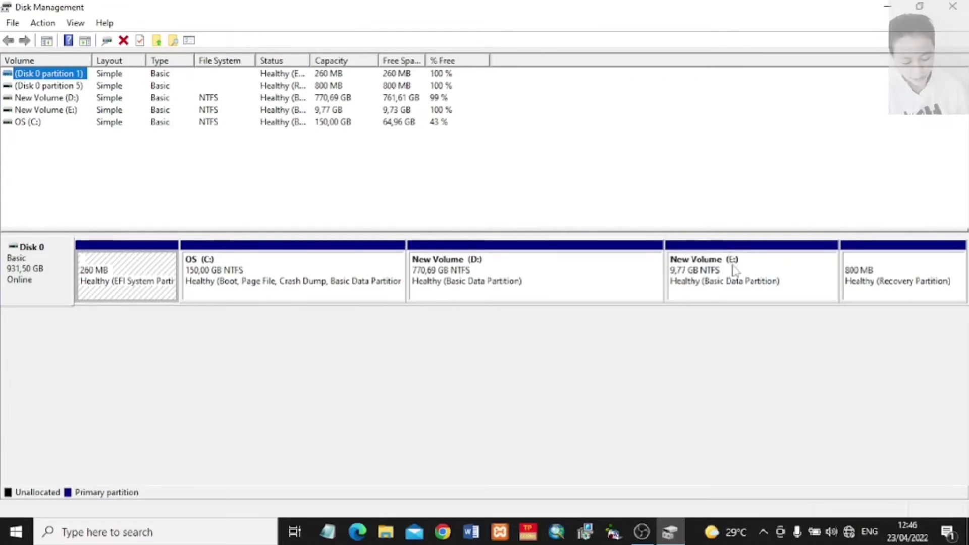
Step: Shrink New Volume (E:) by 1000 MB to free up unallocated space
right_click(772, 281)
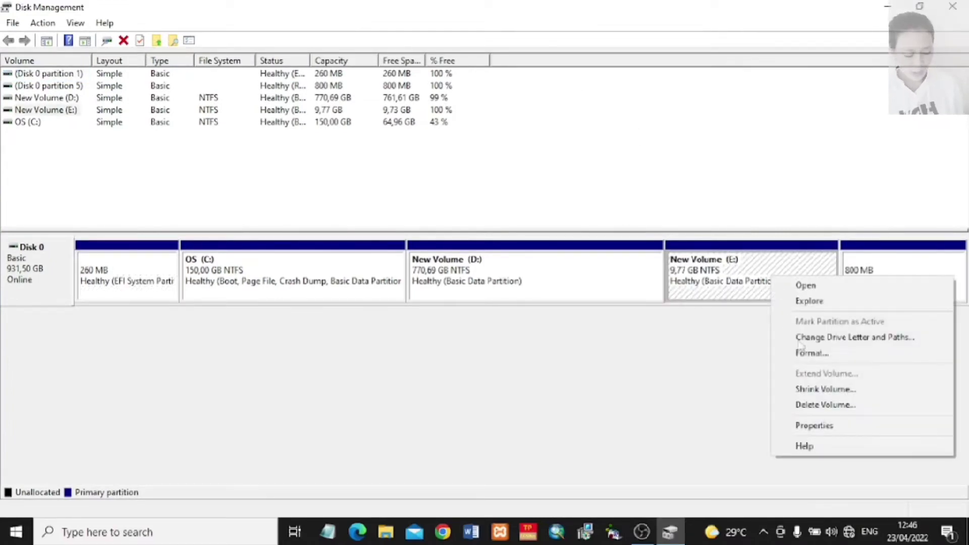
left_click(826, 389)
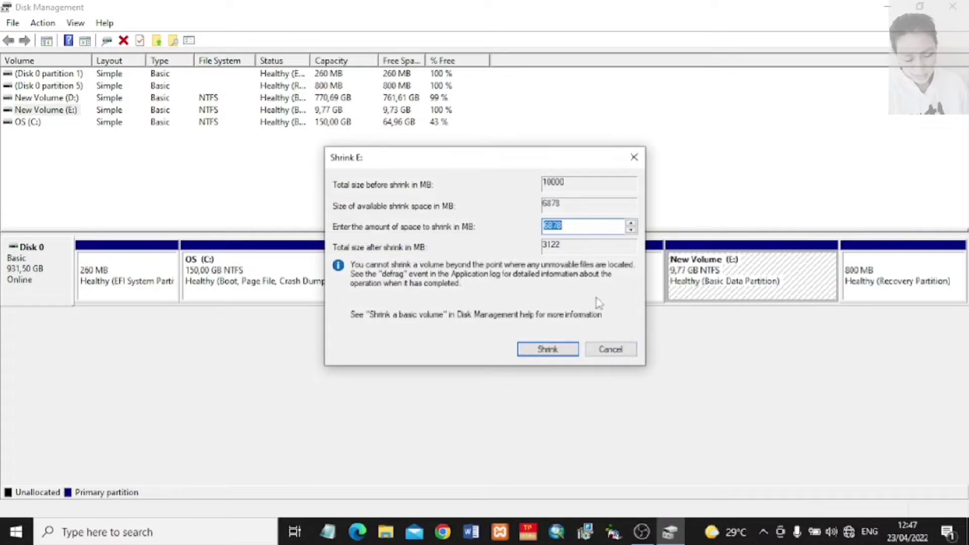
left_click(568, 222)
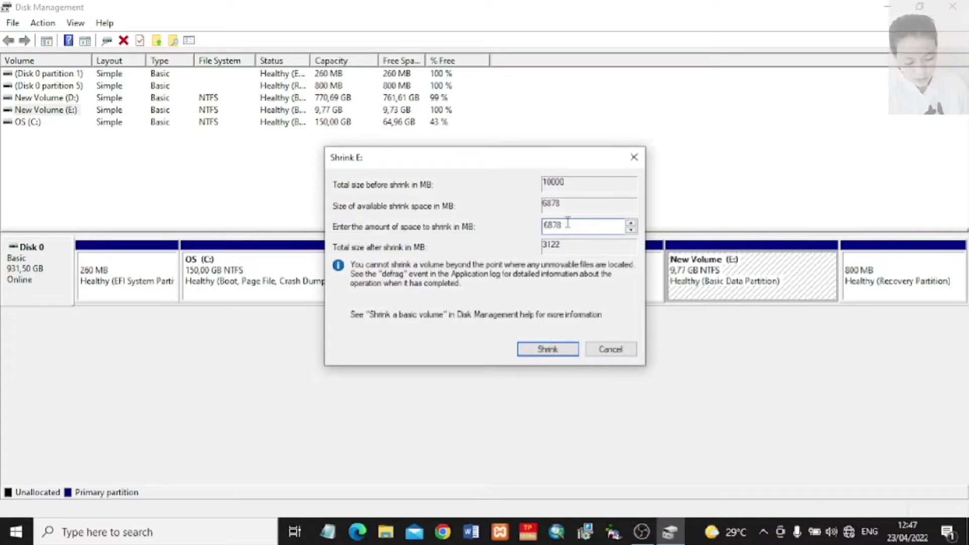
key("BackSpace")
key("BackSpace")
key("BackSpace")
key("BackSpace")
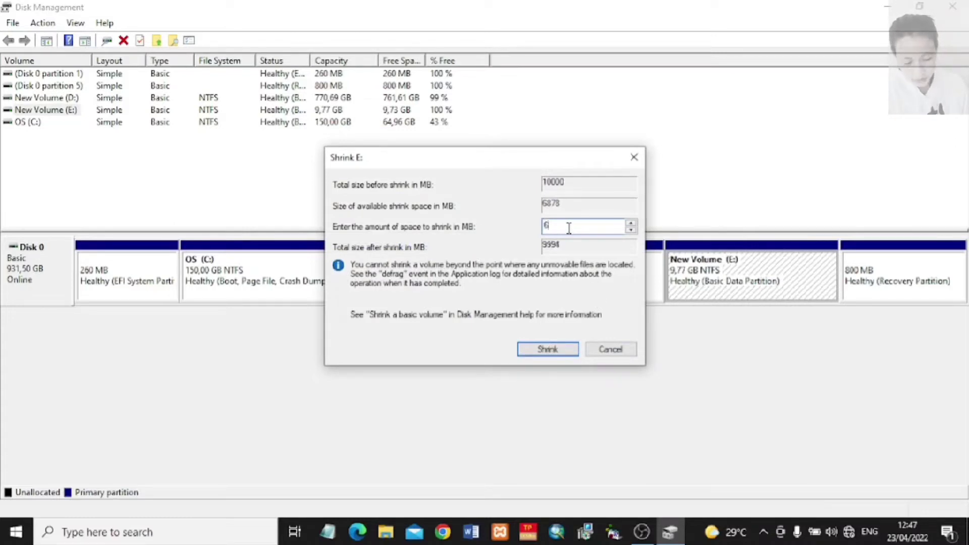
type("10000")
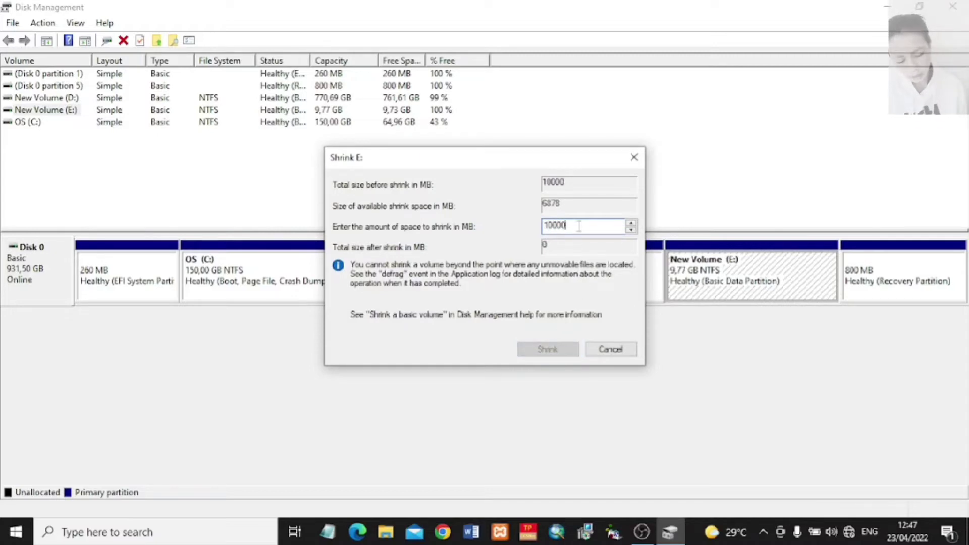
key("BackSpace")
key("BackSpace")
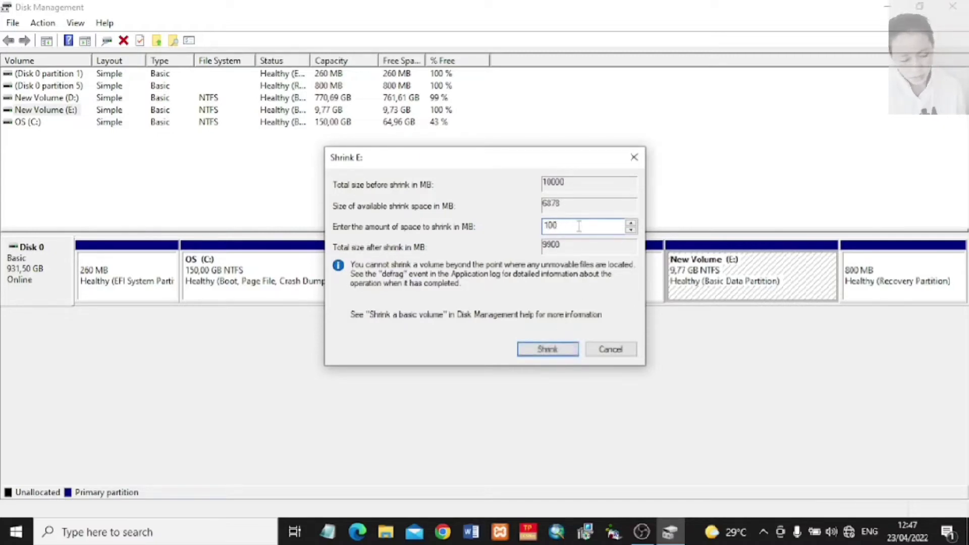
key("BackSpace")
key("BackSpace")
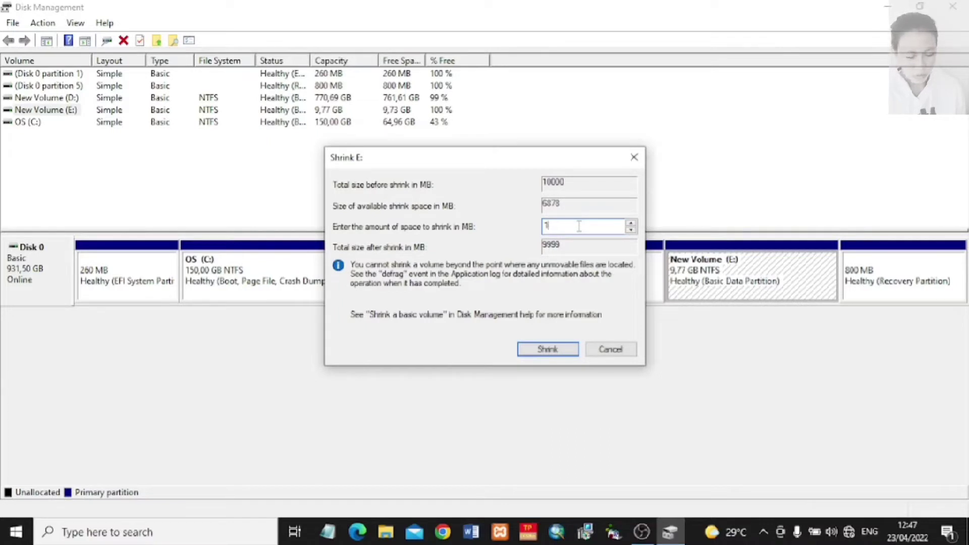
type("00000")
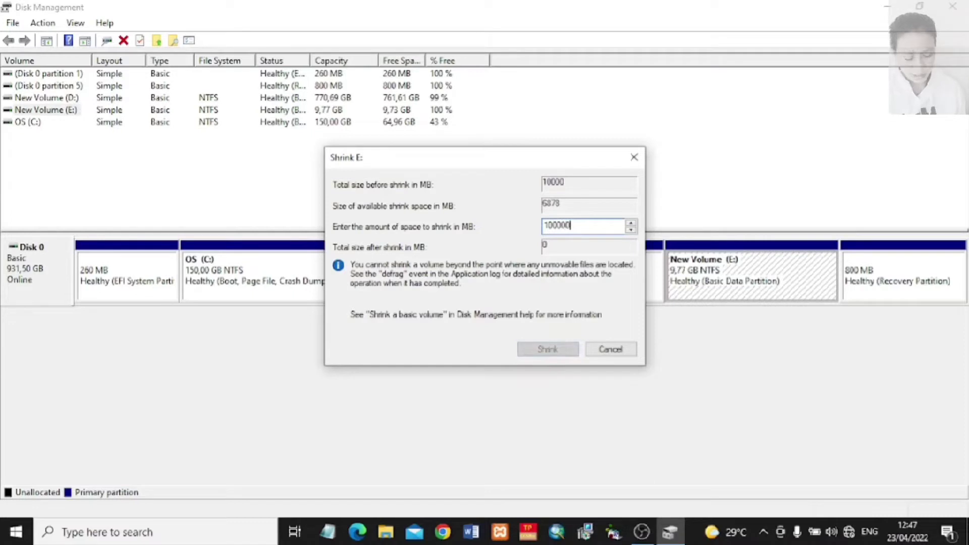
key("BackSpace")
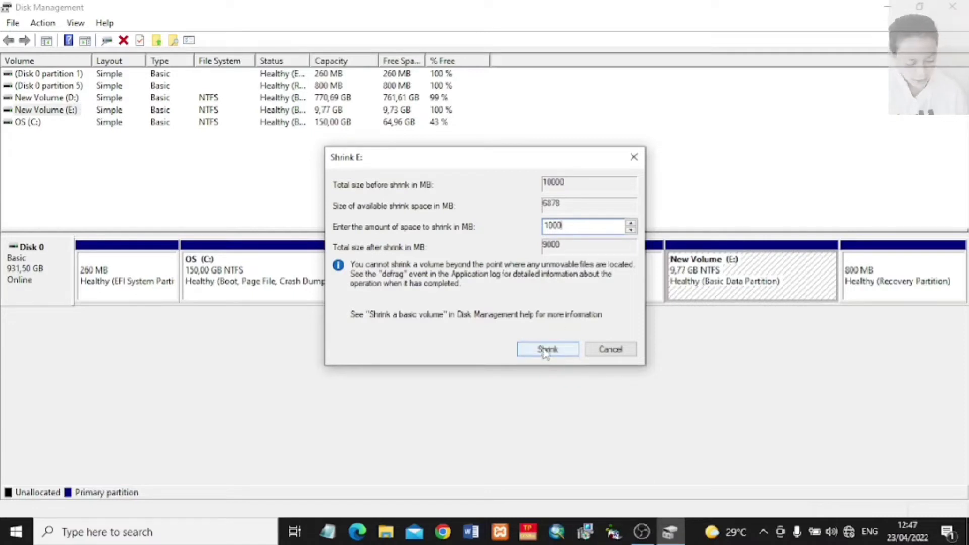
left_click(544, 352)
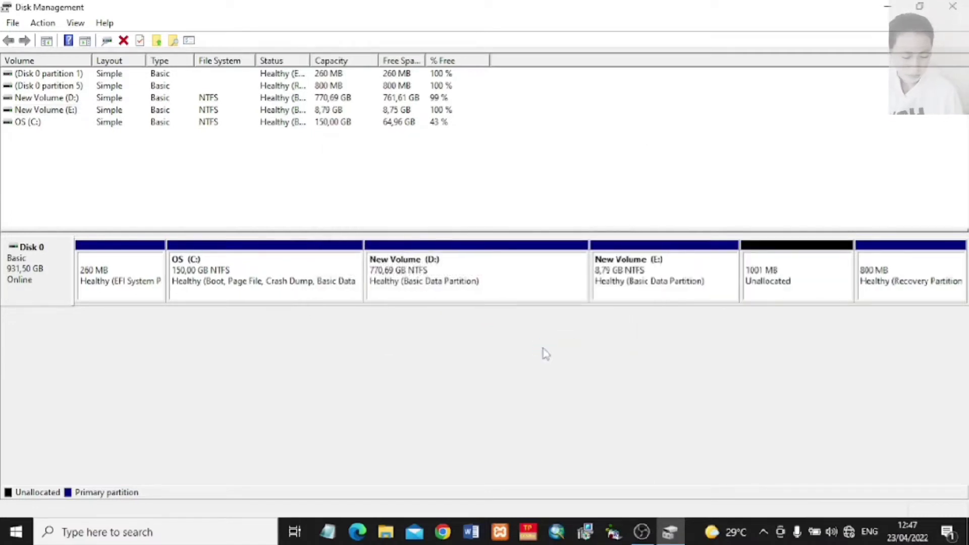
Step: Start a new simple volume in the unallocated space on Disk 0 with a volume size of 1000 MB
right_click(813, 279)
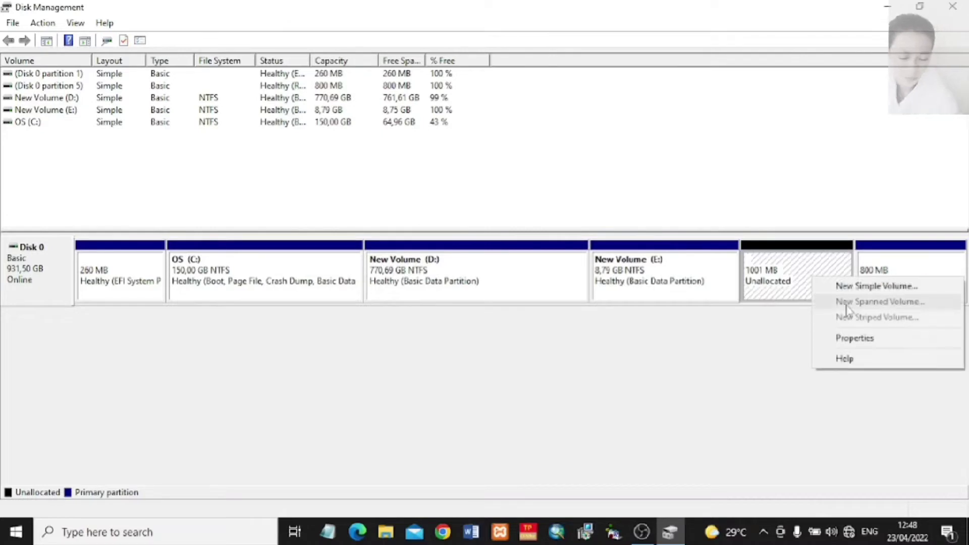
left_click(861, 285)
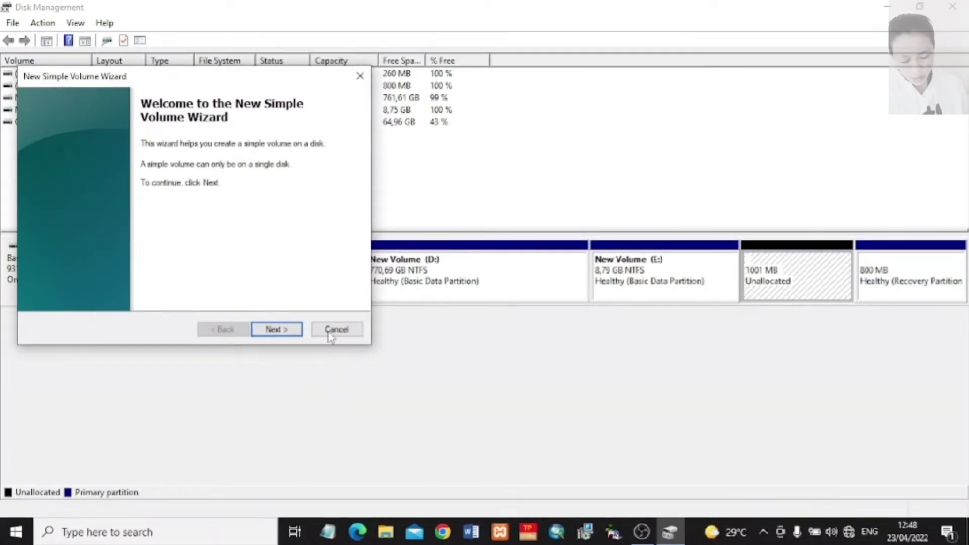
left_click(297, 333)
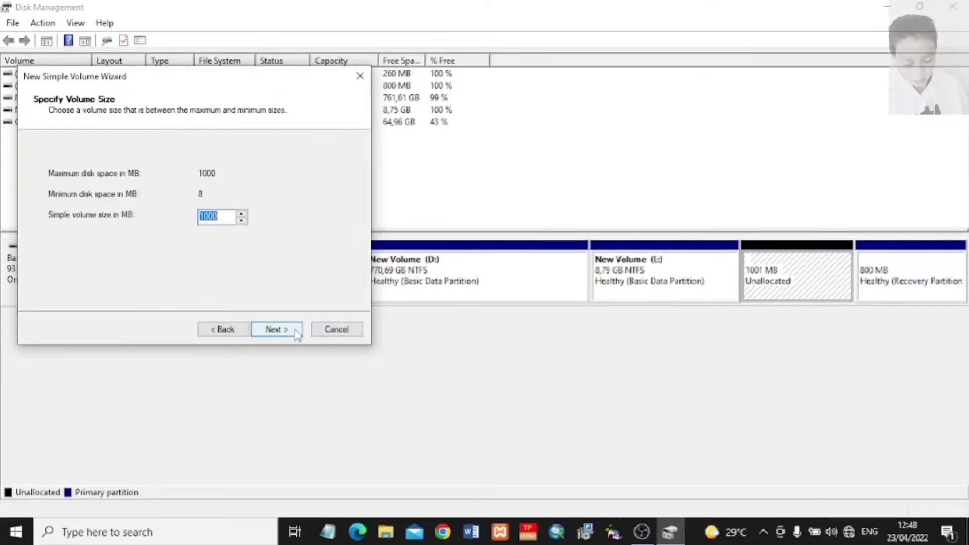
left_click(222, 216)
type("0")
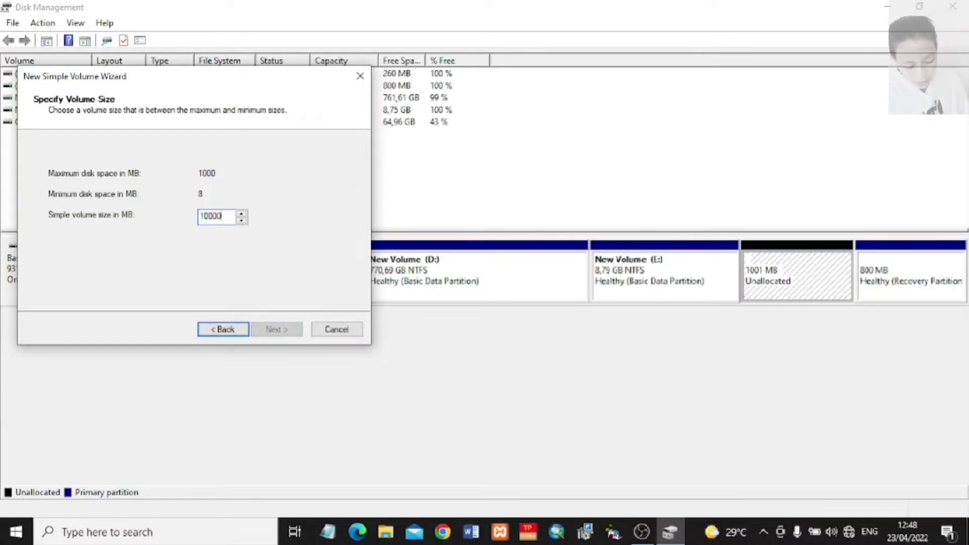
key("BackSpace")
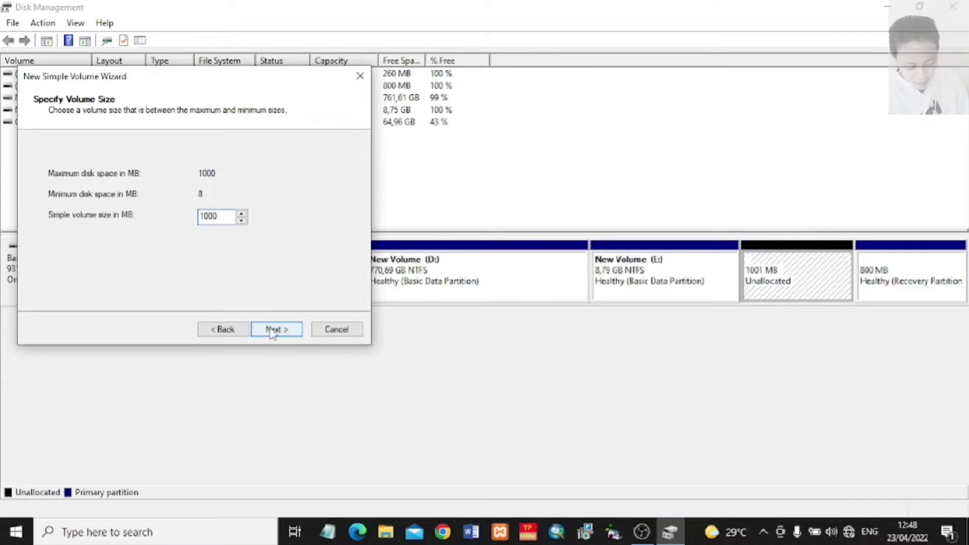
left_click(272, 330)
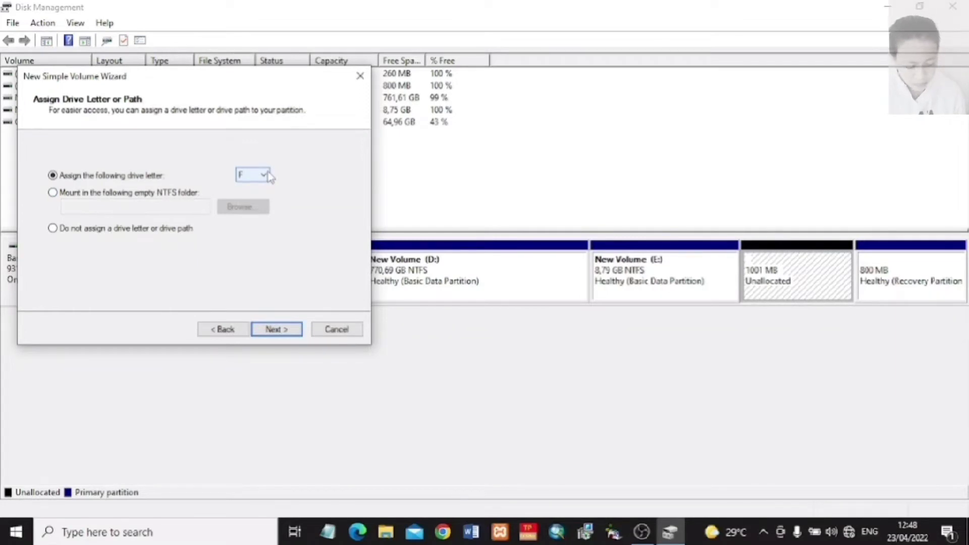
Step: Finish the new volume with drive letter F, NTFS, default allocation unit size, quick format and the label Baru
left_click(284, 334)
left_click(232, 244)
key("BackSpace")
key("BackSpace")
key("BackSpace")
key("BackSpace")
key("BackSpace")
key("BackSpace")
key("BackSpace")
key("BackSpace")
key("BackSpace")
key("BackSpace")
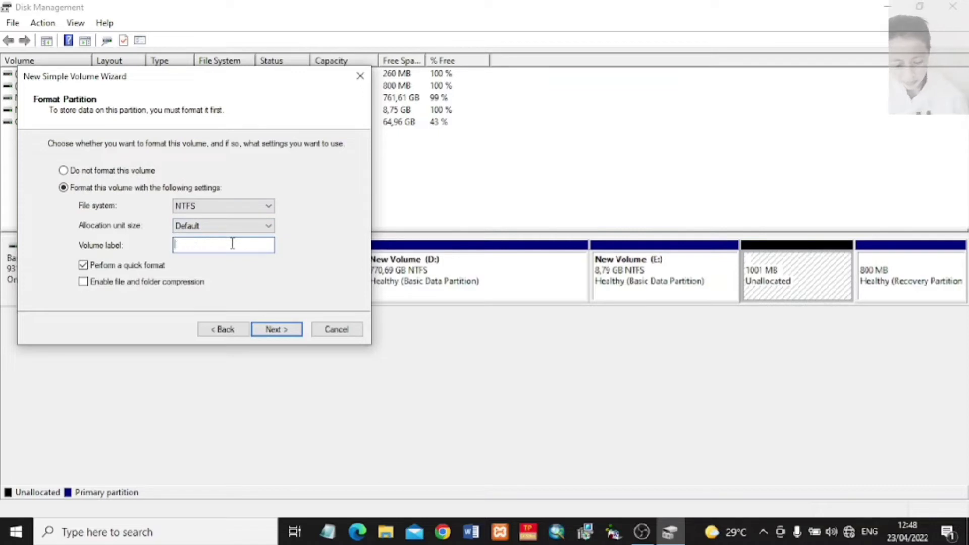
type("Baru")
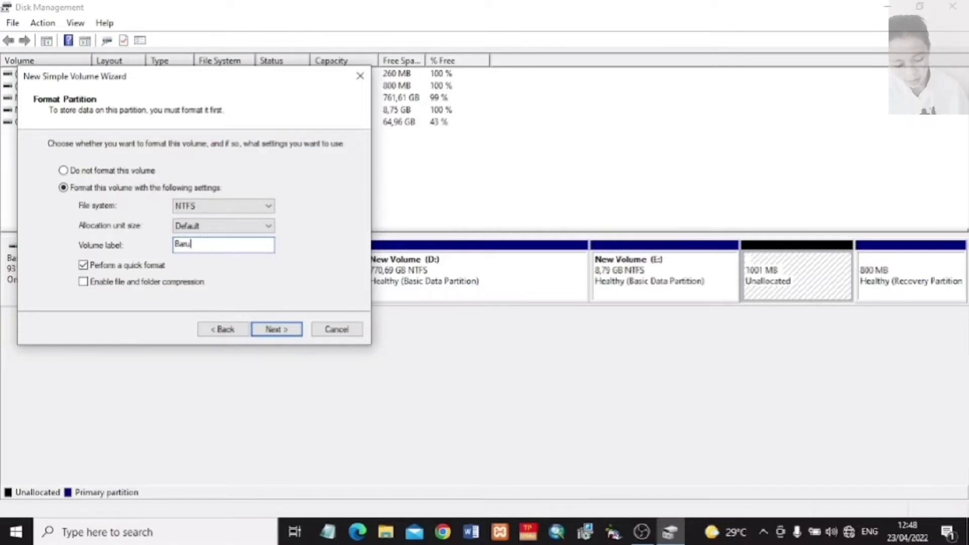
left_click(277, 330)
left_click(277, 331)
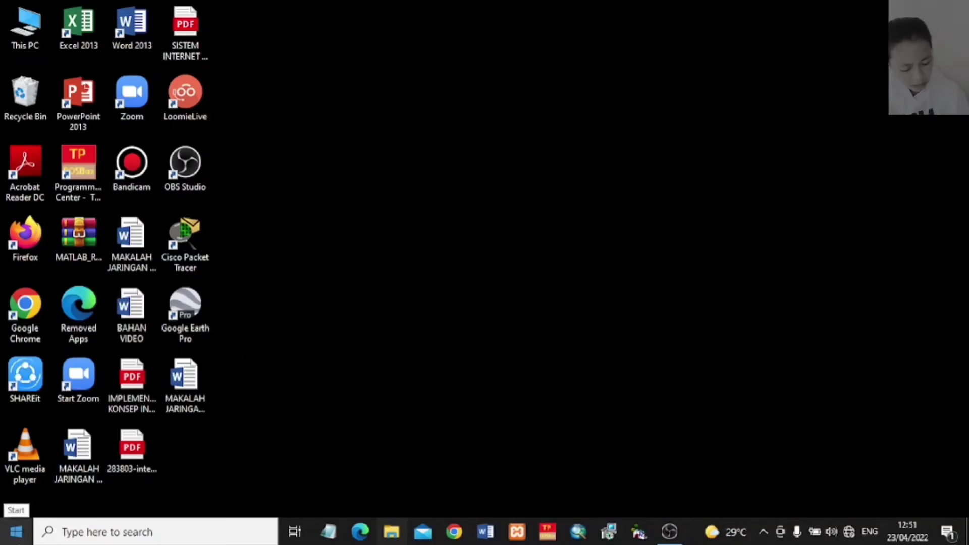
Step: Open Disk Management and quick-format the Baru (F:) volume as NTFS, keeping its label and the default allocation unit size
right_click(23, 540)
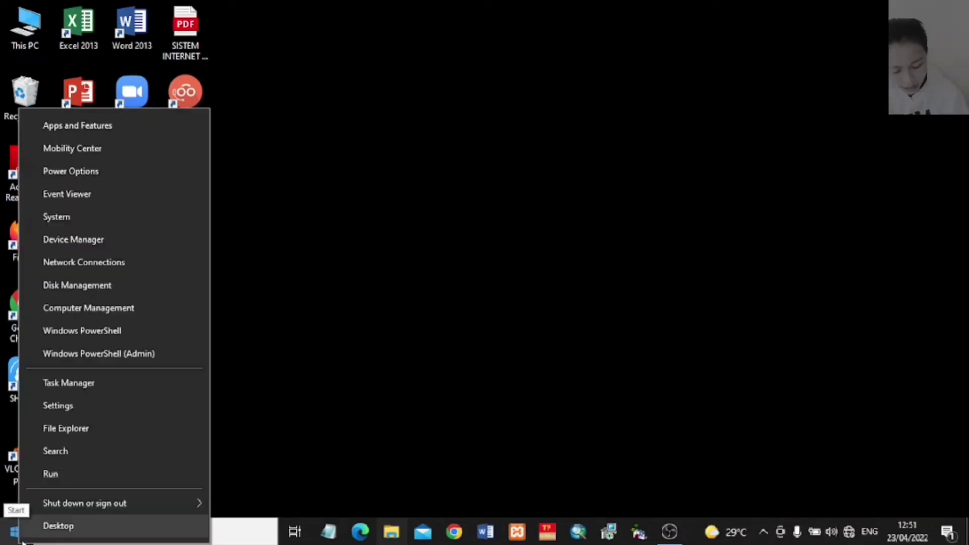
left_click(106, 295)
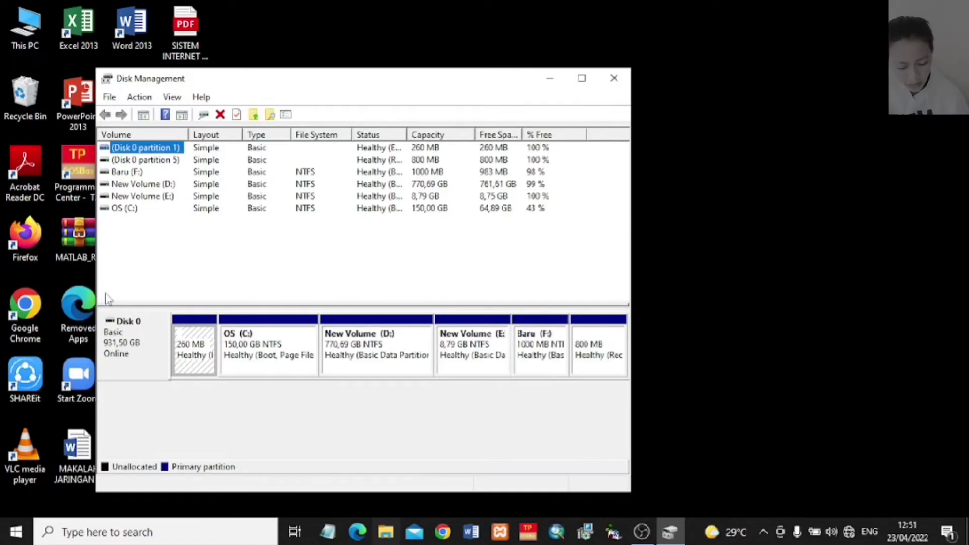
left_click(537, 368)
right_click(538, 369)
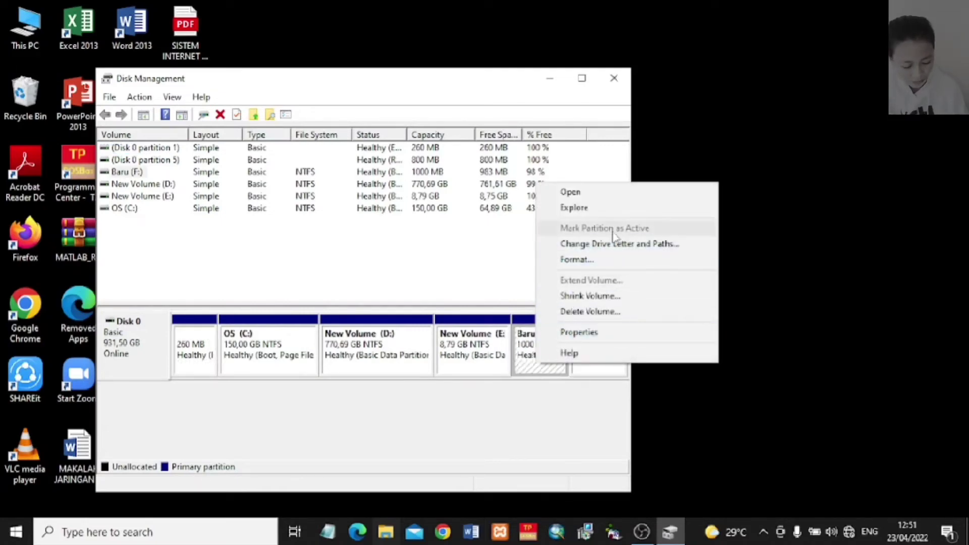
left_click(602, 266)
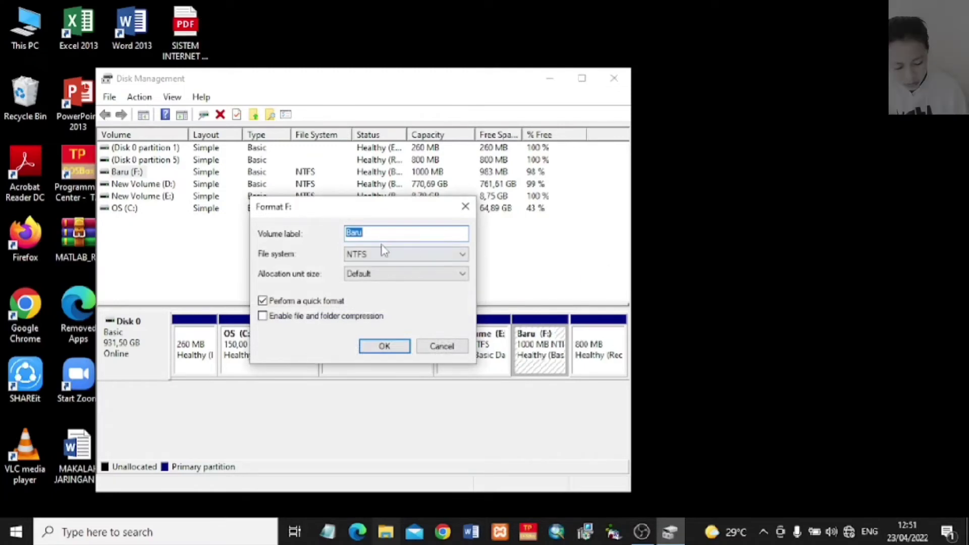
left_click(367, 232)
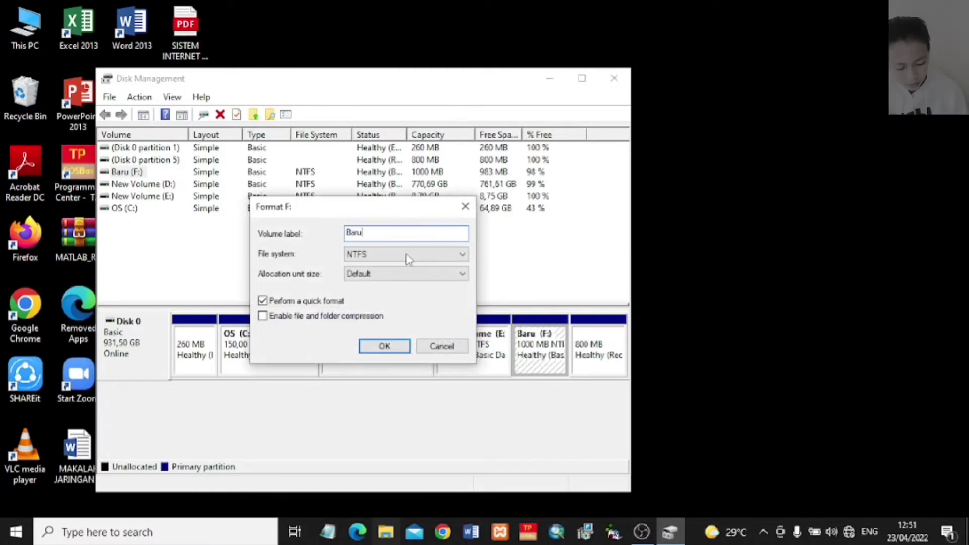
double_click(368, 232)
left_click(368, 233)
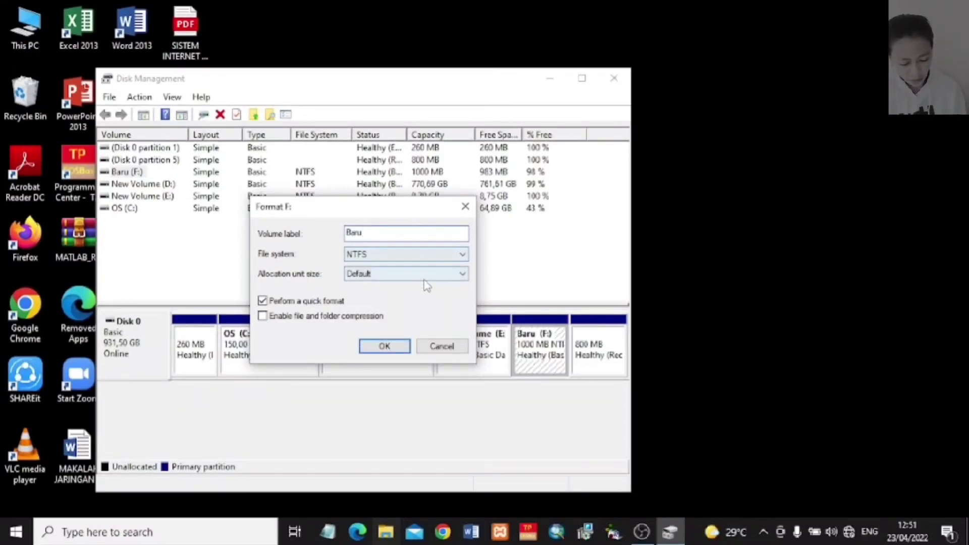
left_click(386, 347)
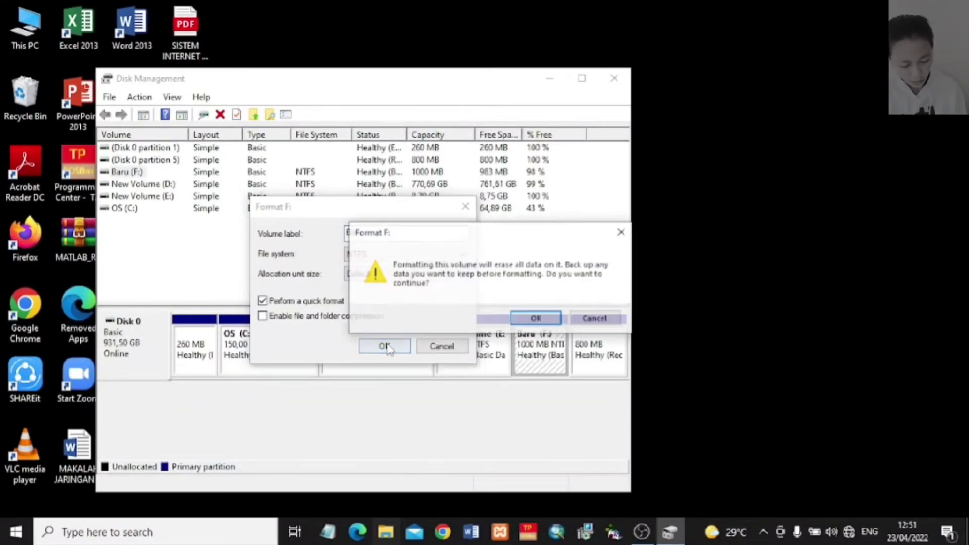
left_click(525, 319)
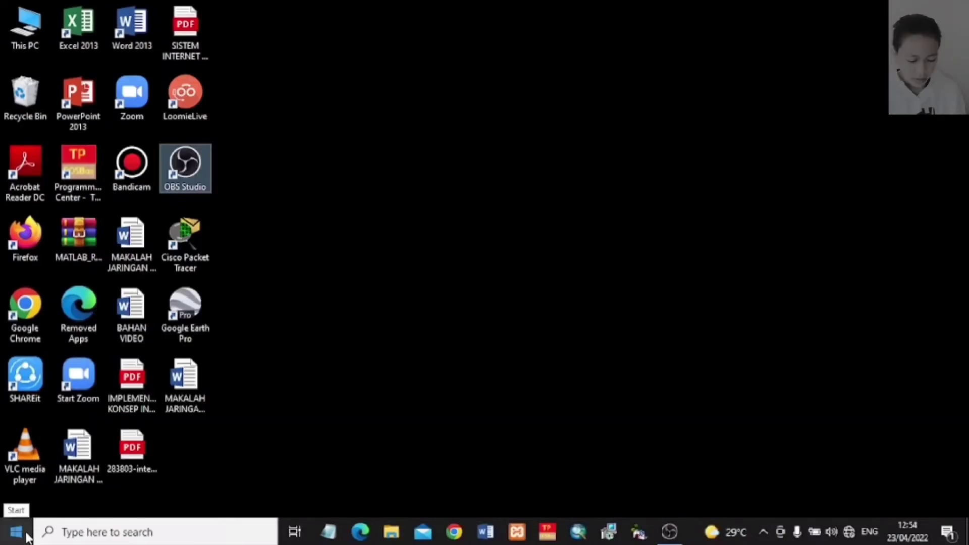
Step: Open Disk Management and delete the Baru (F:) volume, accepting the loss of its data
right_click(25, 534)
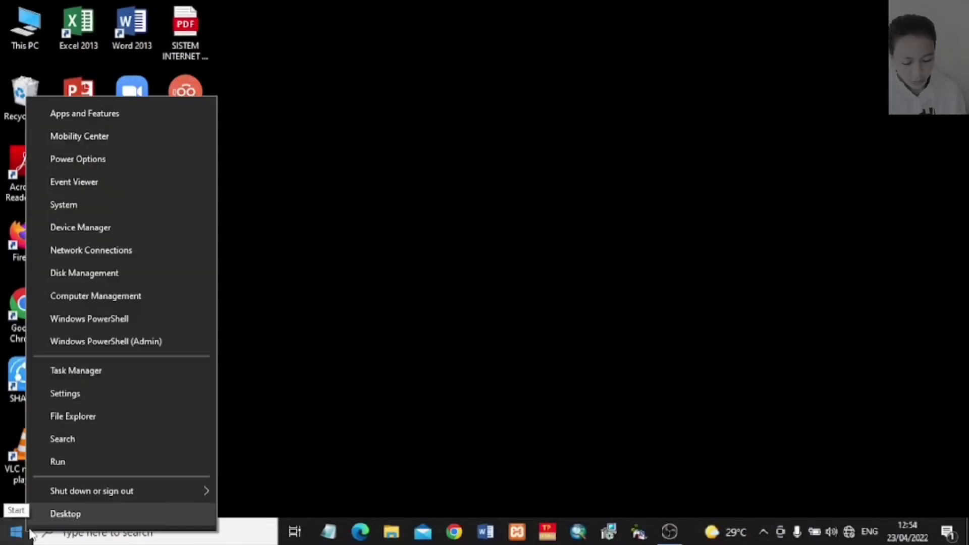
left_click(119, 273)
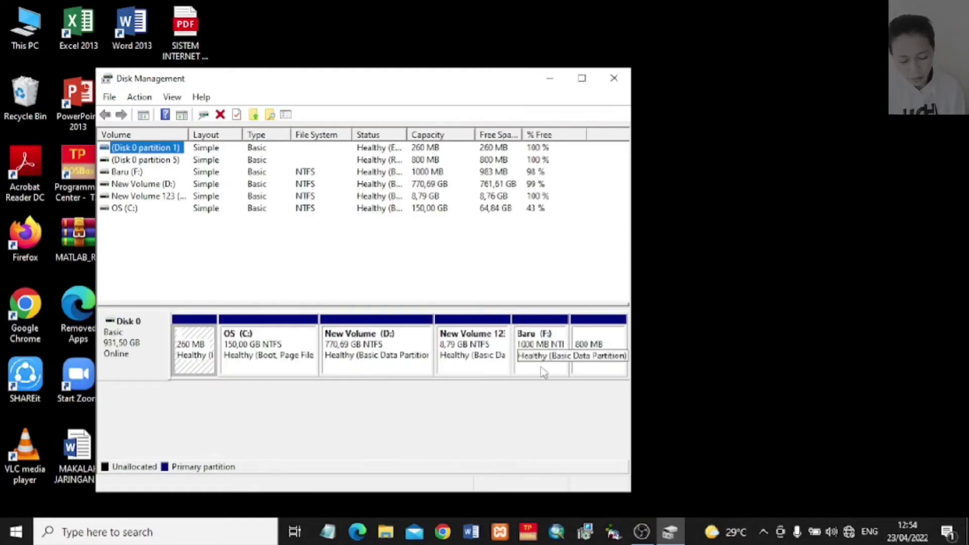
right_click(564, 372)
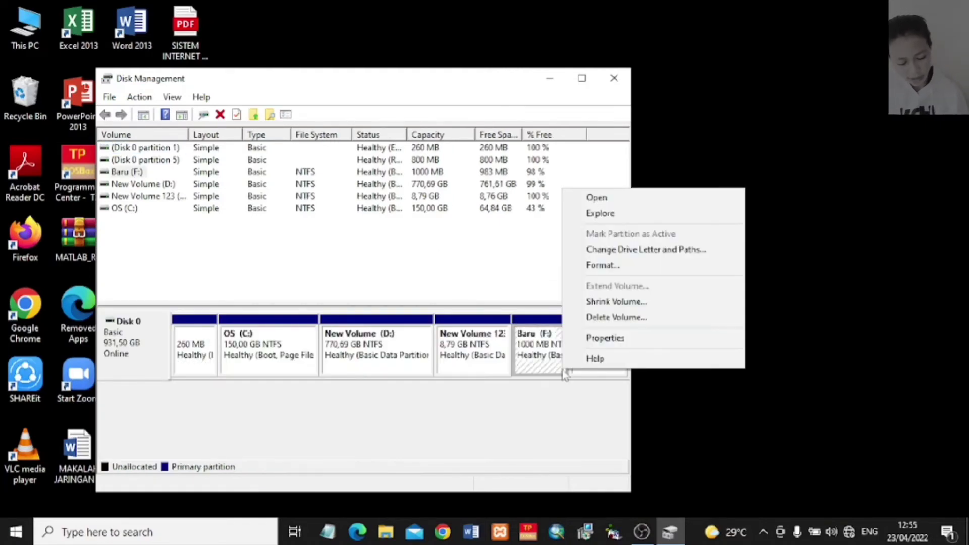
left_click(617, 318)
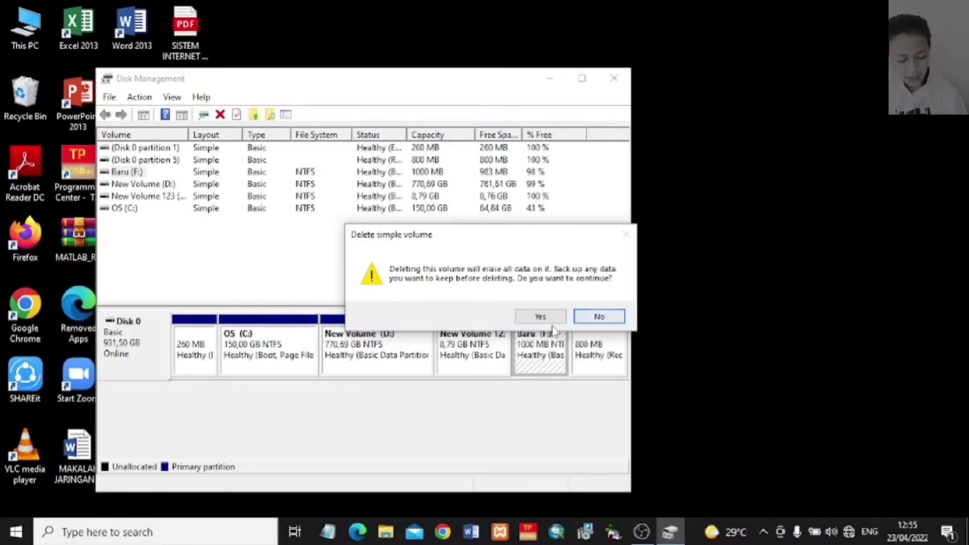
left_click(537, 317)
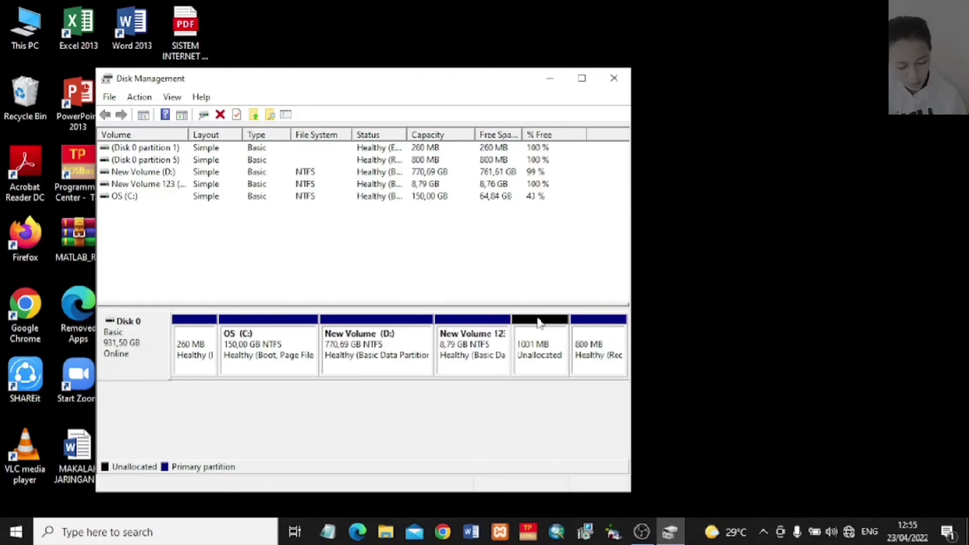
Step: Close Disk Management and open This PC in File Explorer to check the list of drives
key("alt+F4")
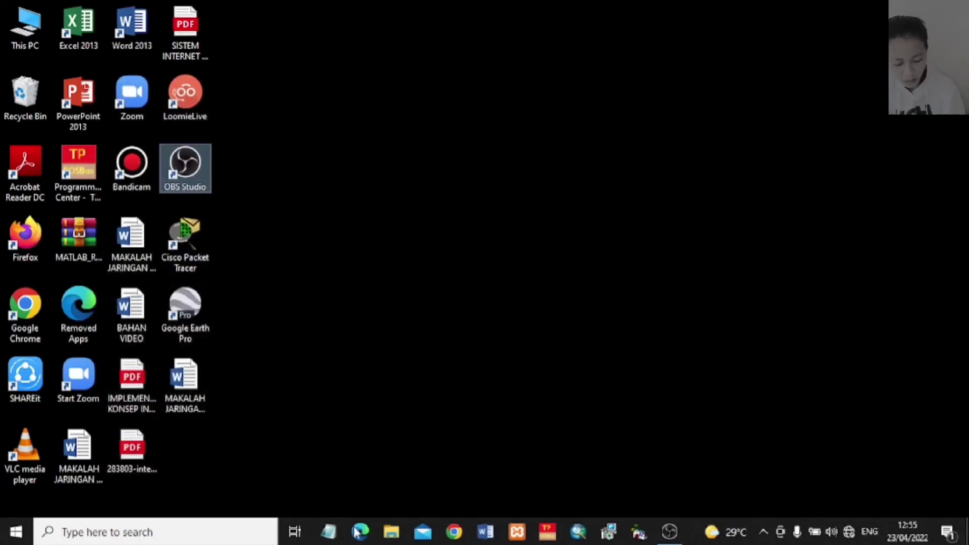
left_click(398, 532)
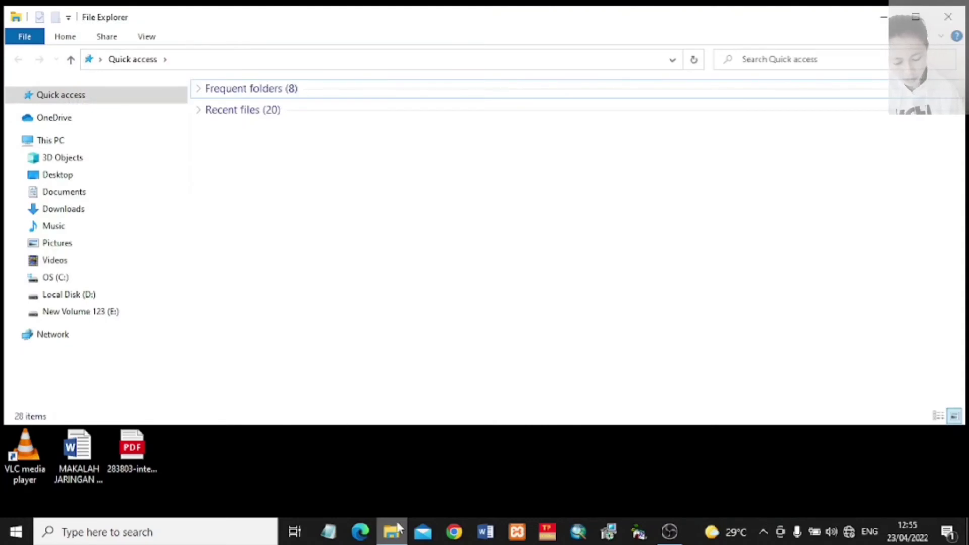
left_click(99, 144)
left_click(100, 146)
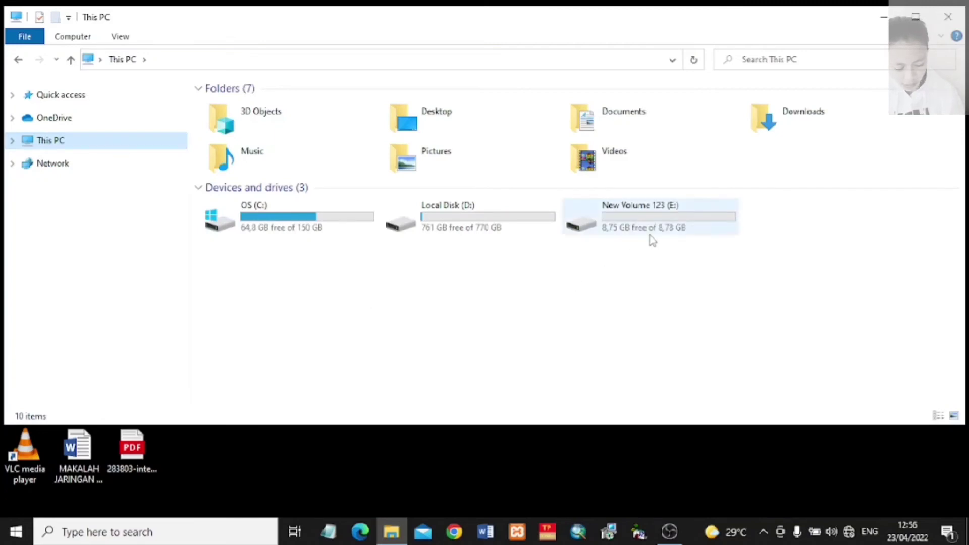
Step: Open Disk Management within Computer Management, extend New Volume 123 (E:) by 1000 MB from Disk 0, and close Computer Management
right_click(89, 148)
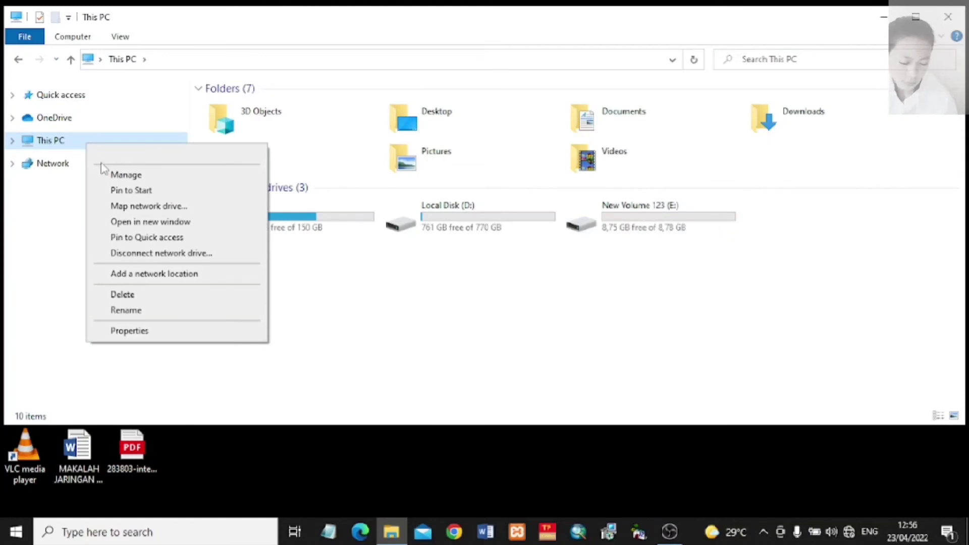
left_click(141, 187)
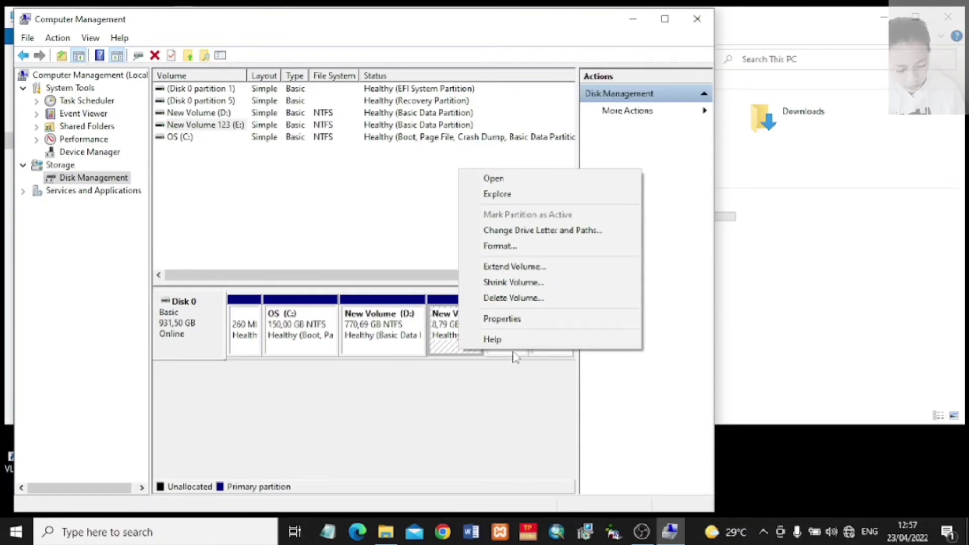
left_click(525, 268)
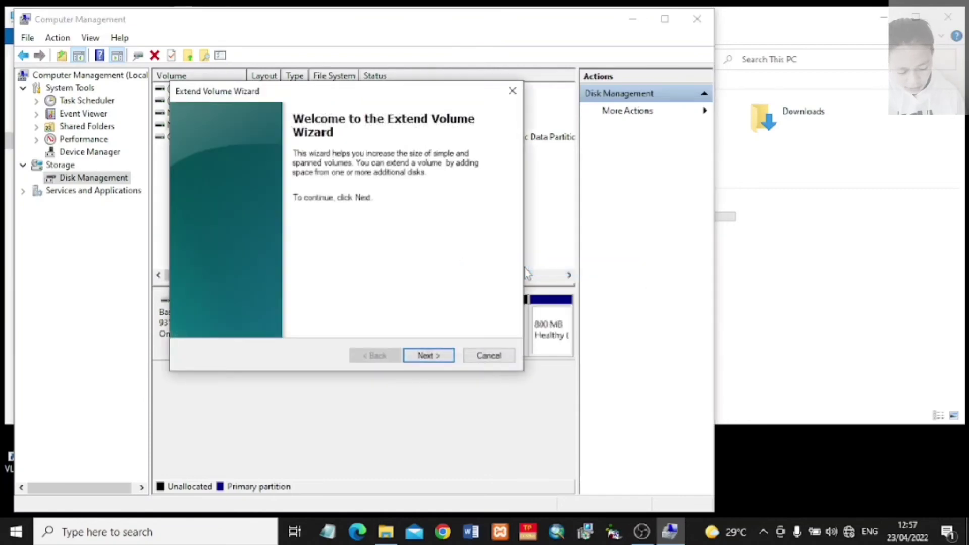
left_click(441, 356)
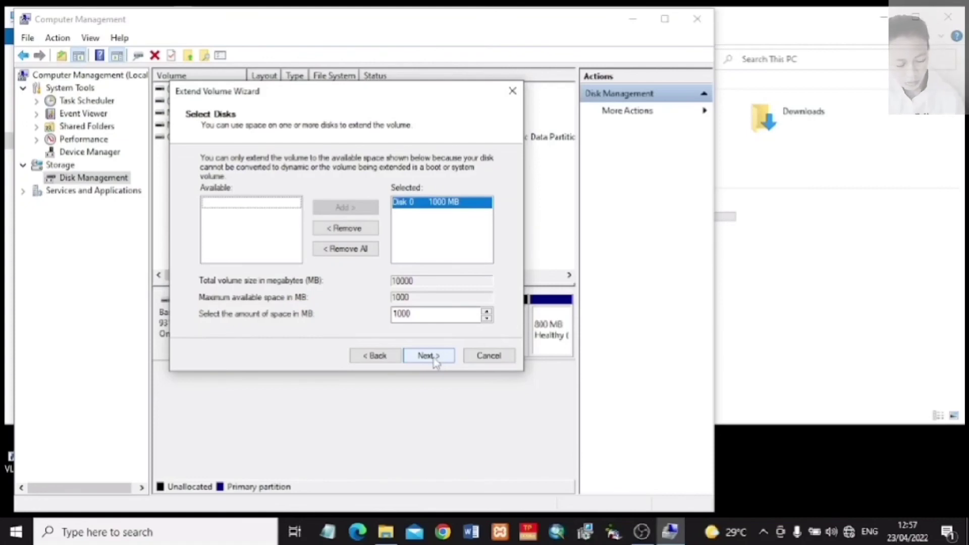
left_click(434, 357)
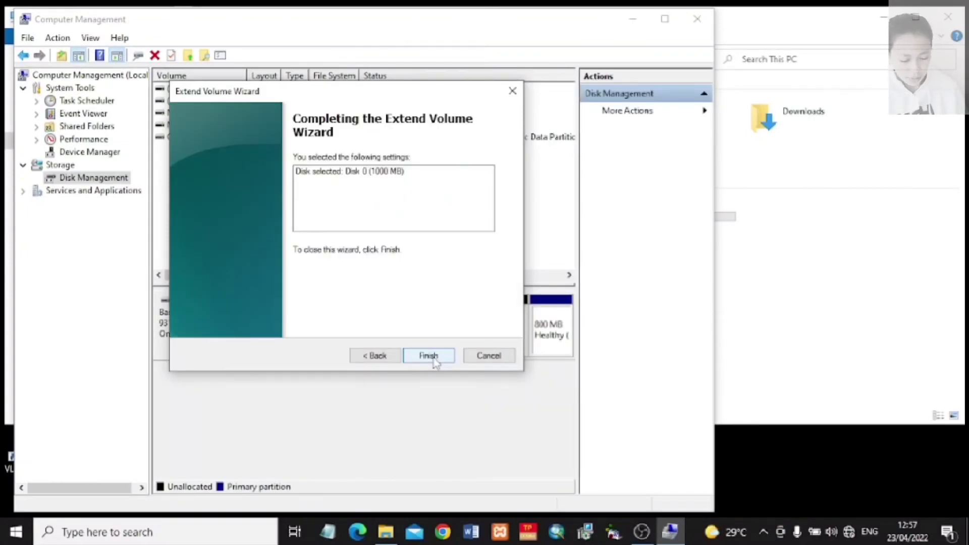
left_click(432, 357)
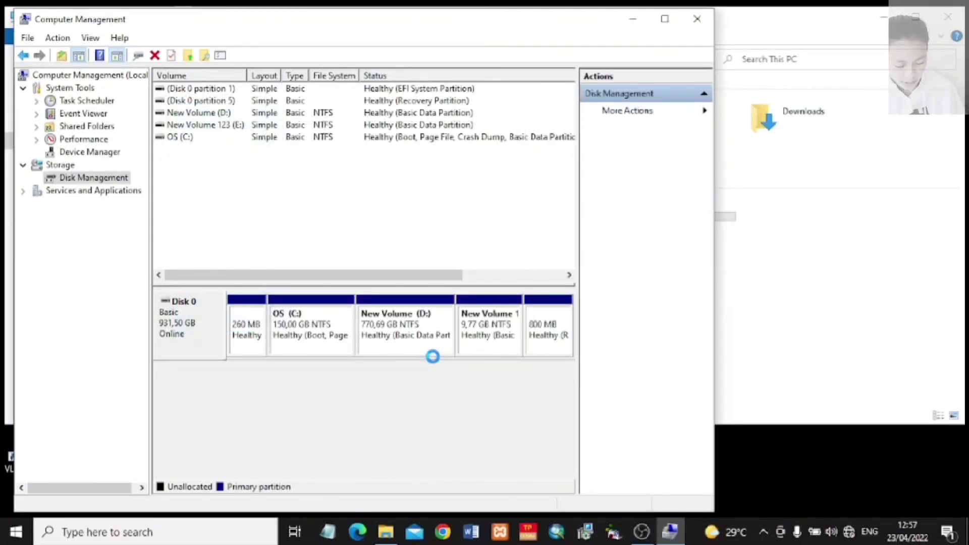
left_click(696, 20)
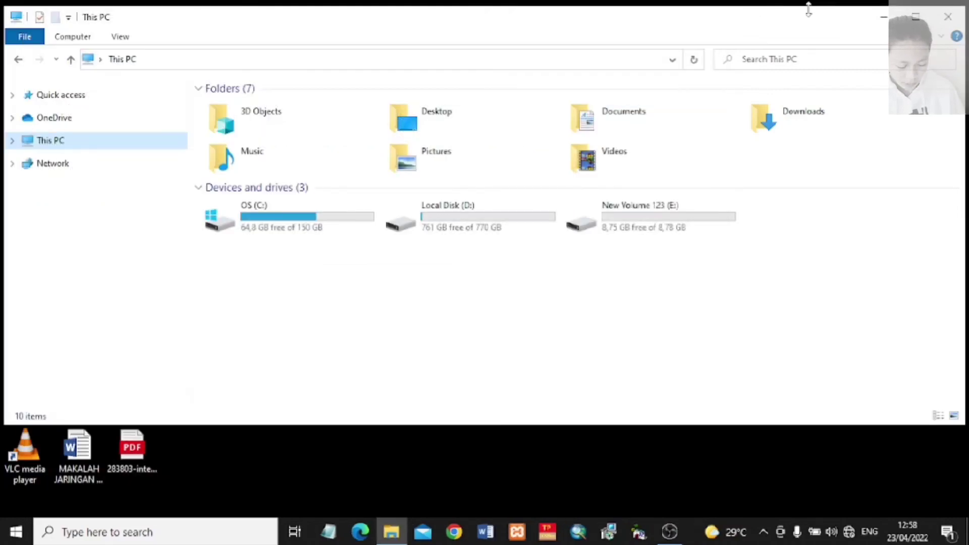